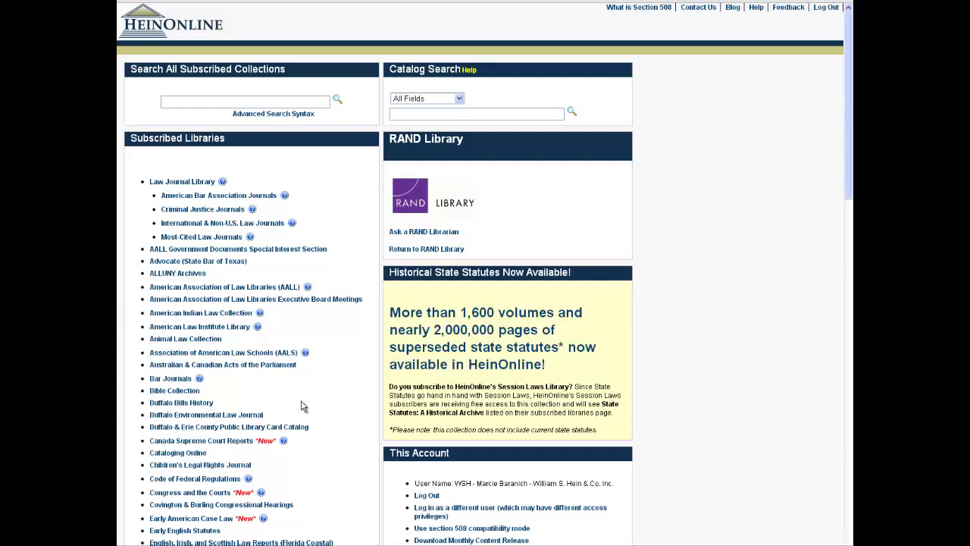
- Open the Treaty Metadata Search form of the Treaties and Agreements Library
scroll(478, 474, down, 20)
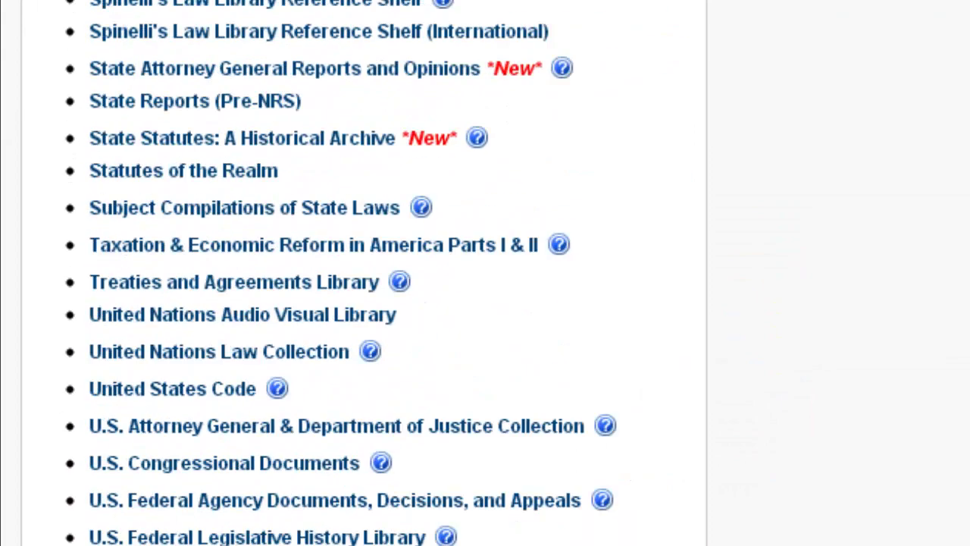
click(255, 290)
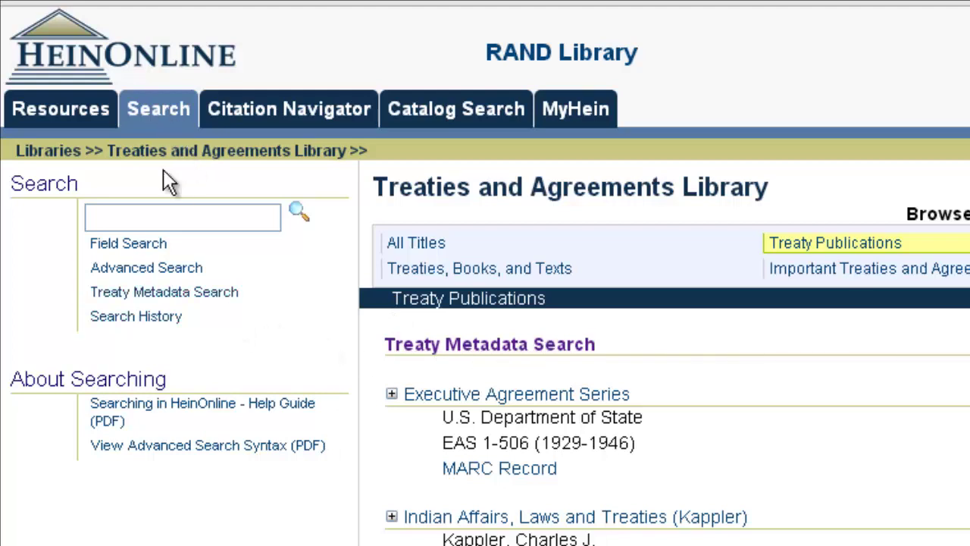
click(227, 307)
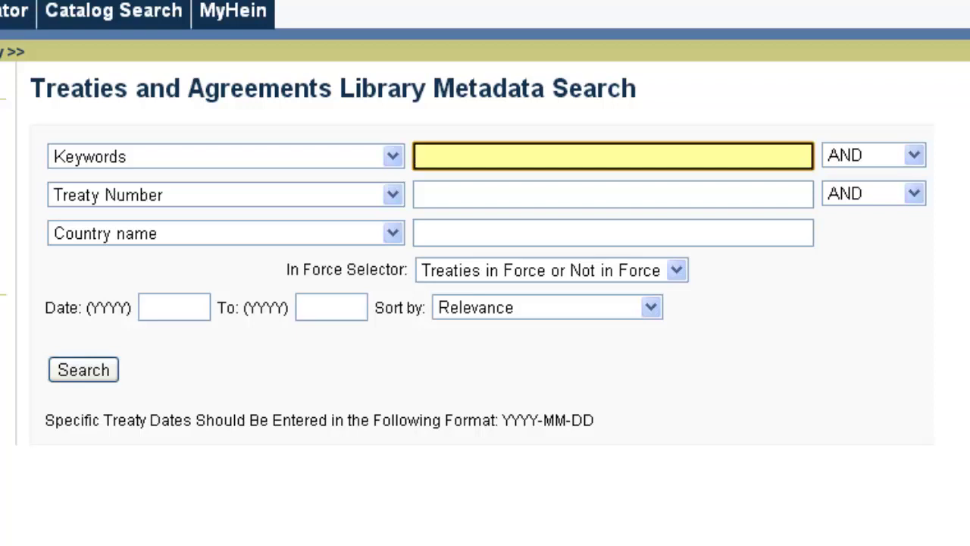
- Set the first search criterion to the country name Kazakhstan
click(125, 162)
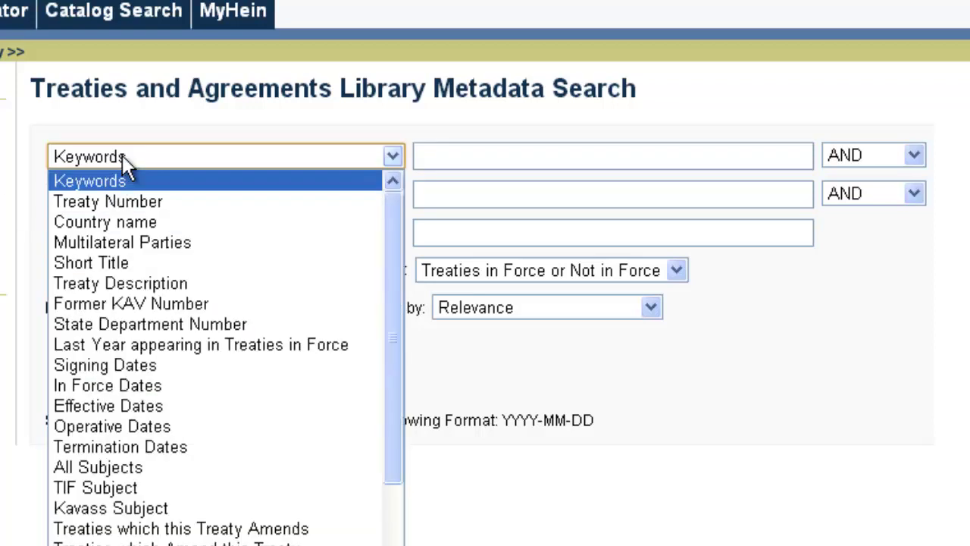
click(196, 223)
click(482, 161)
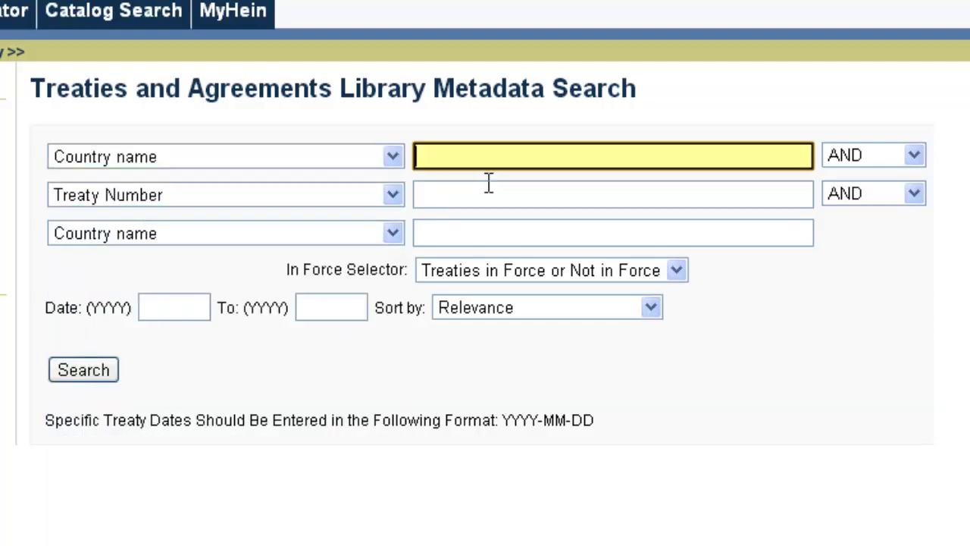
text(Kazakhstan)
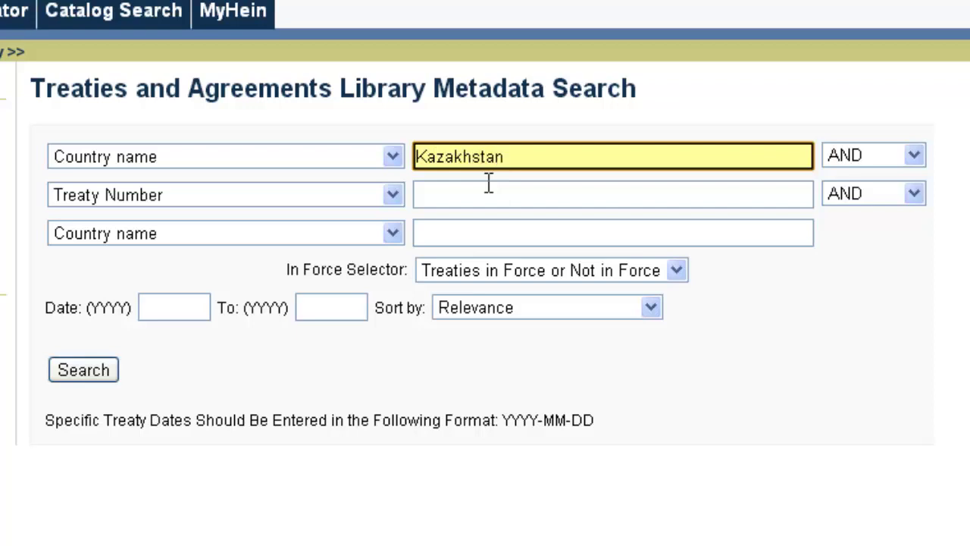
- Add an In Force Dates criterion of 2000-04-04 as the second condition and run the metadata search
click(392, 196)
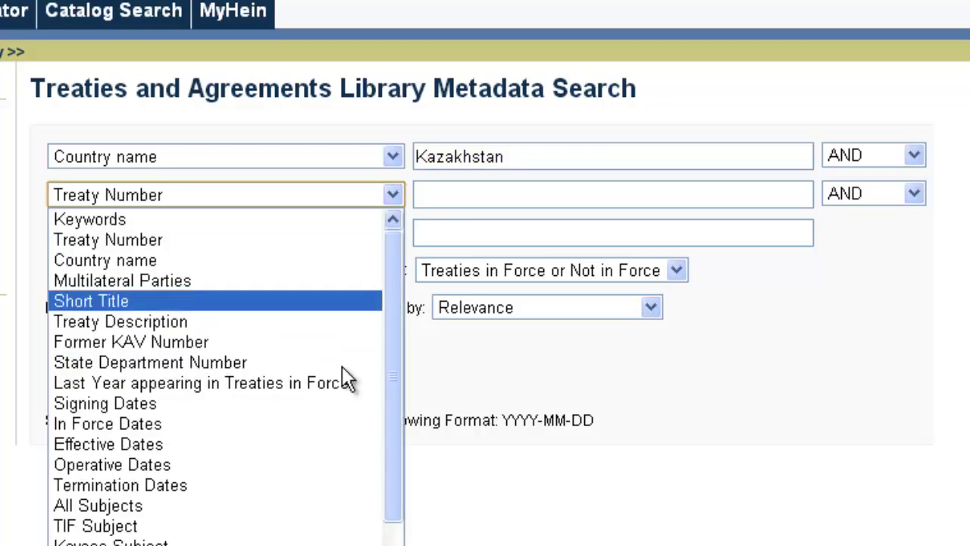
click(145, 423)
click(435, 195)
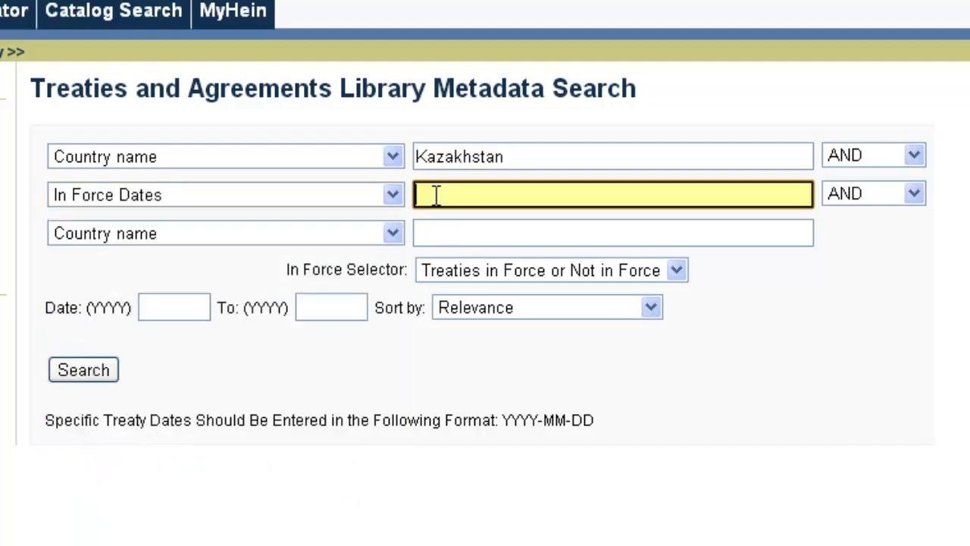
text(2000-04-04)
click(394, 394)
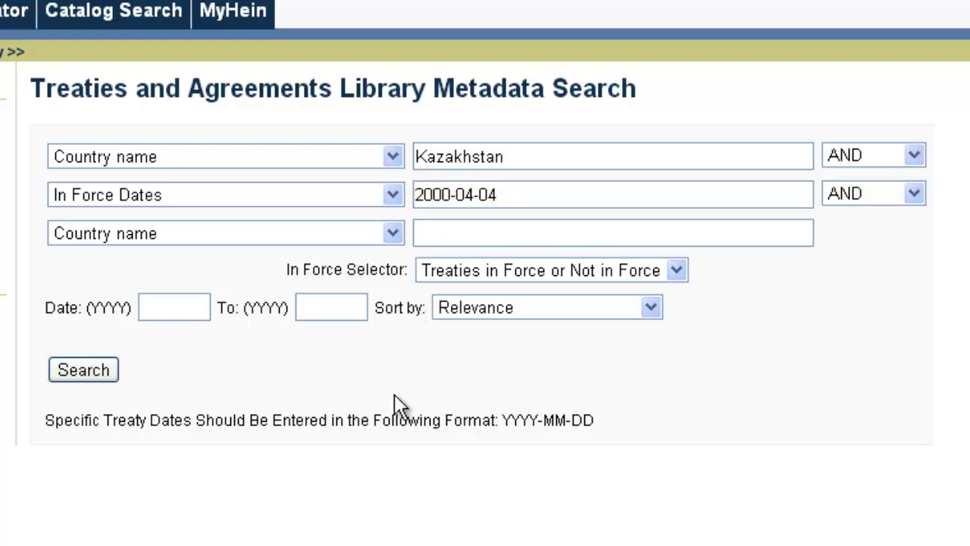
click(94, 369)
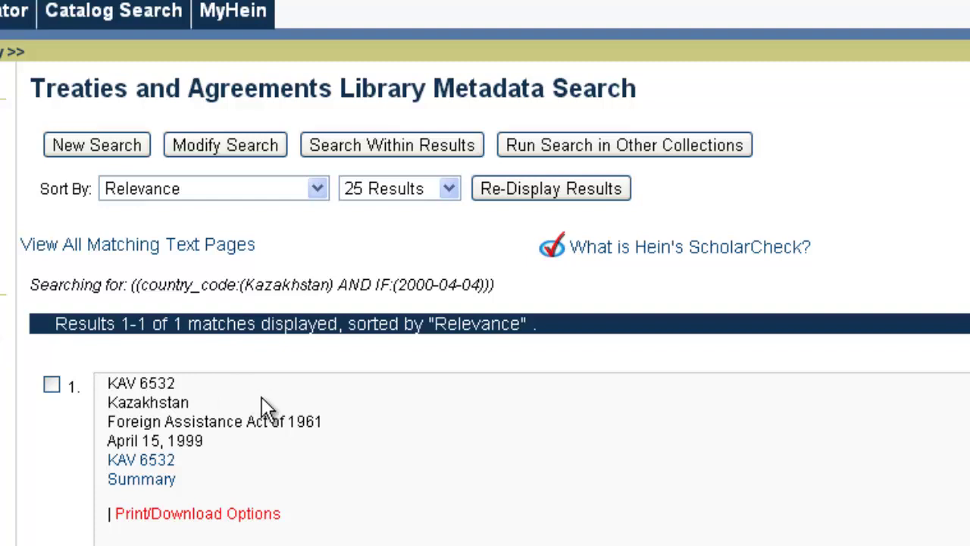
- Open the summary of the Kazakhstan treaty and examine its in-force status, description and termination date
click(141, 482)
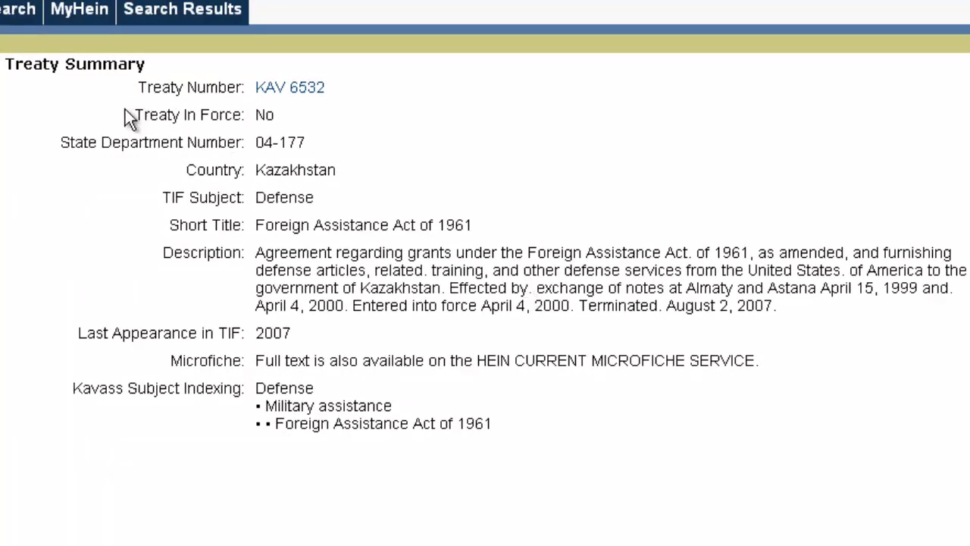
drag(134, 113, 260, 115)
click(310, 113)
drag(152, 247, 535, 277)
click(523, 270)
drag(578, 305, 818, 302)
click(817, 302)
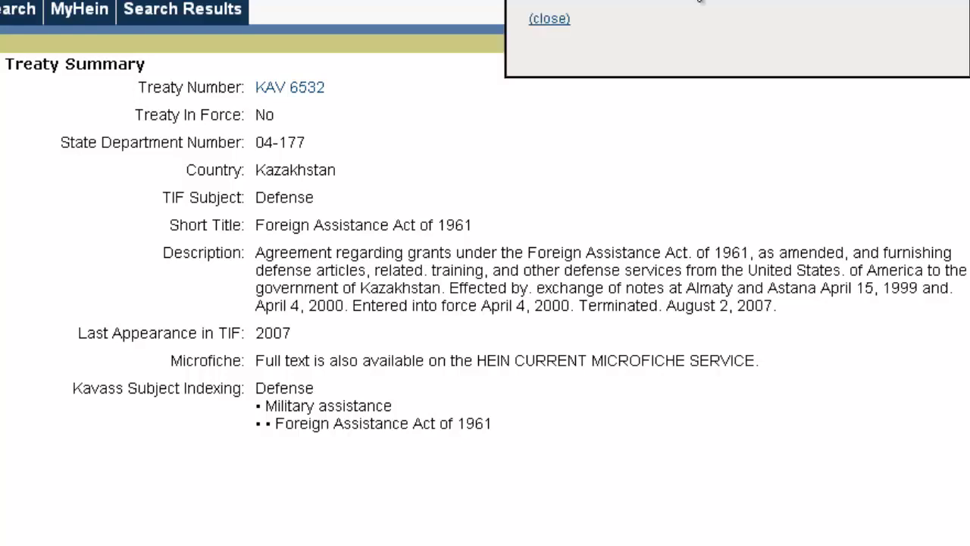
- Switch to the United Nations Law Collection and open its form for searching for a treaty
click(682, 5)
scroll(637, 110, down, 3)
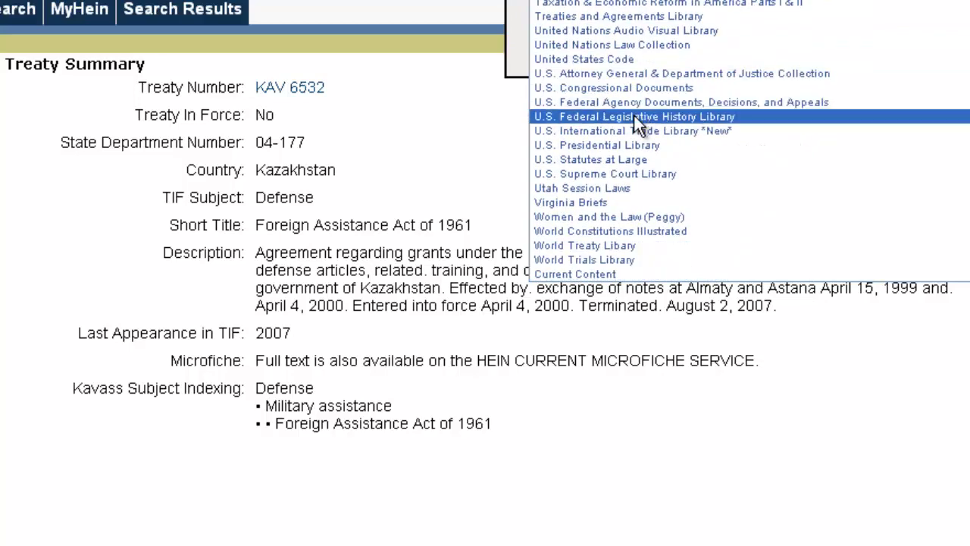
click(623, 49)
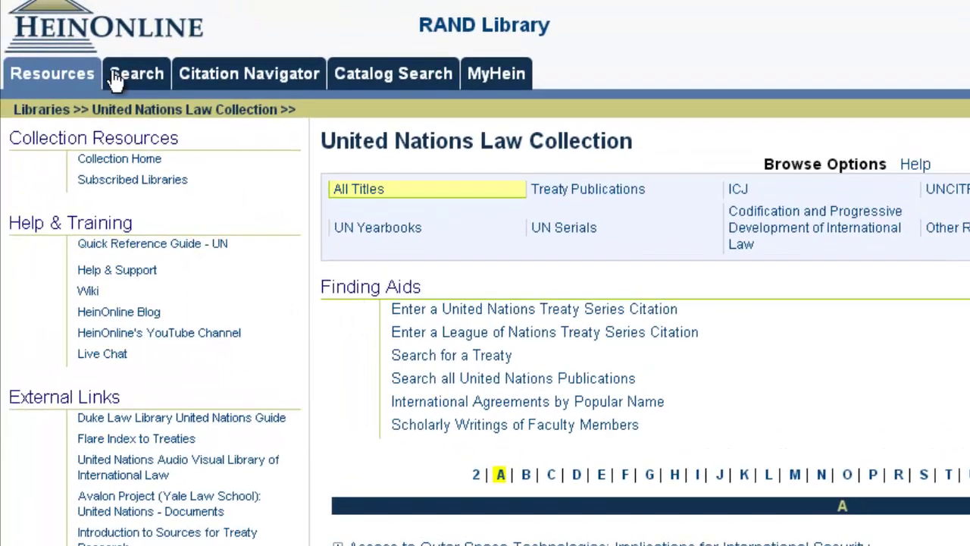
click(40, 38)
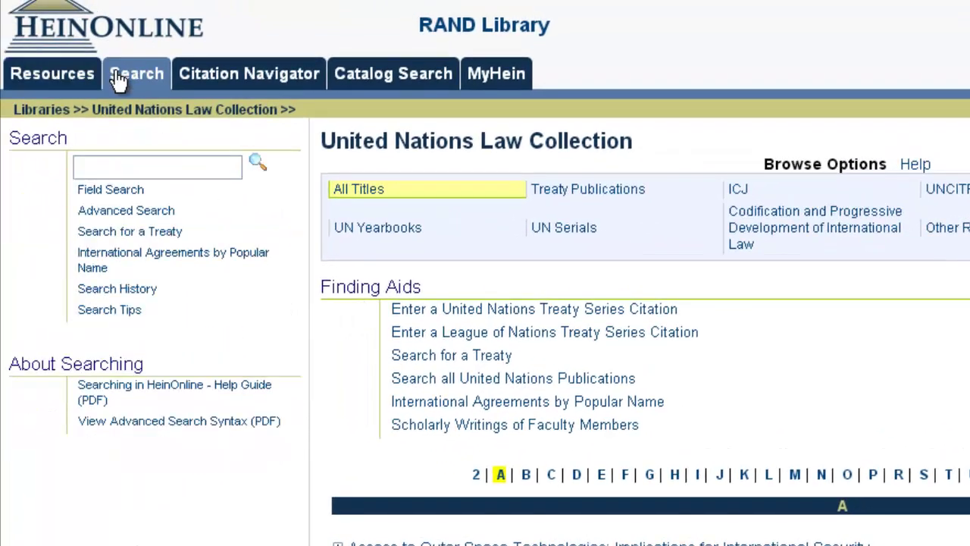
click(146, 242)
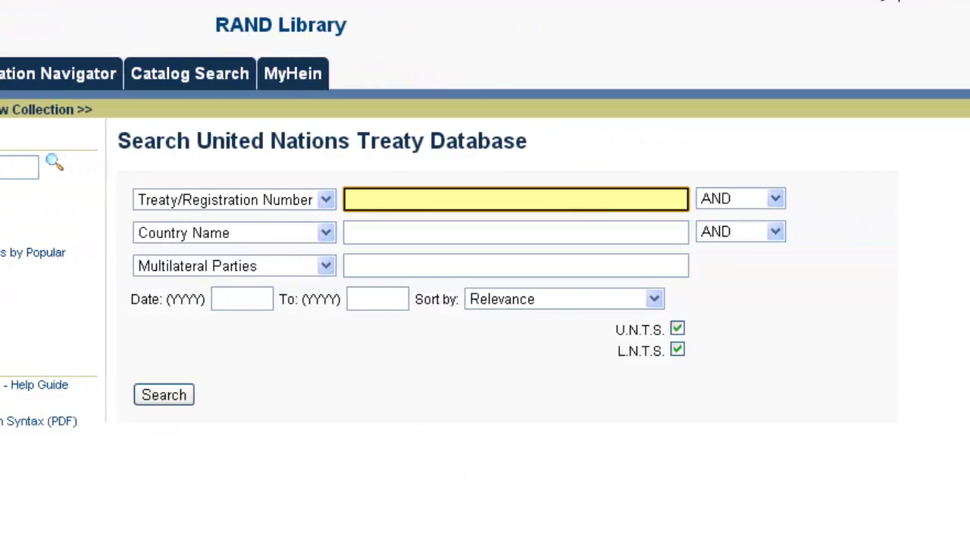
- Set the first search criterion to Multilateral Parties with Denmark Iceland Norway Sweden
click(284, 201)
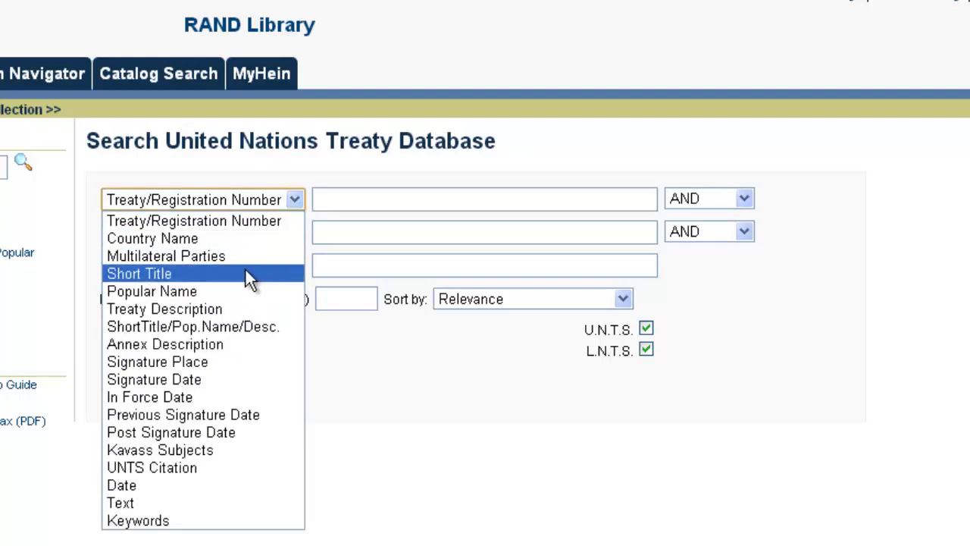
click(200, 257)
click(363, 202)
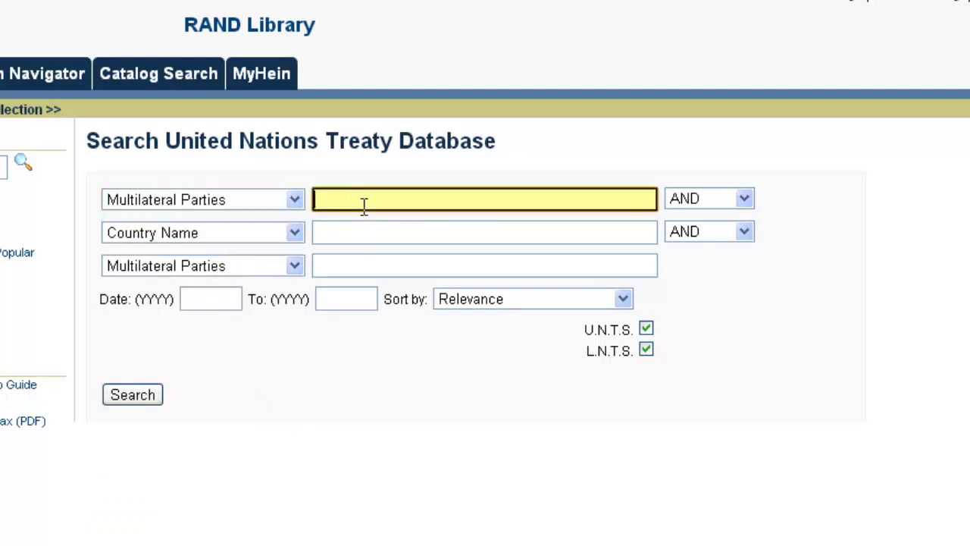
text(Dnnmark)
text( Icel)
text(and Norway)
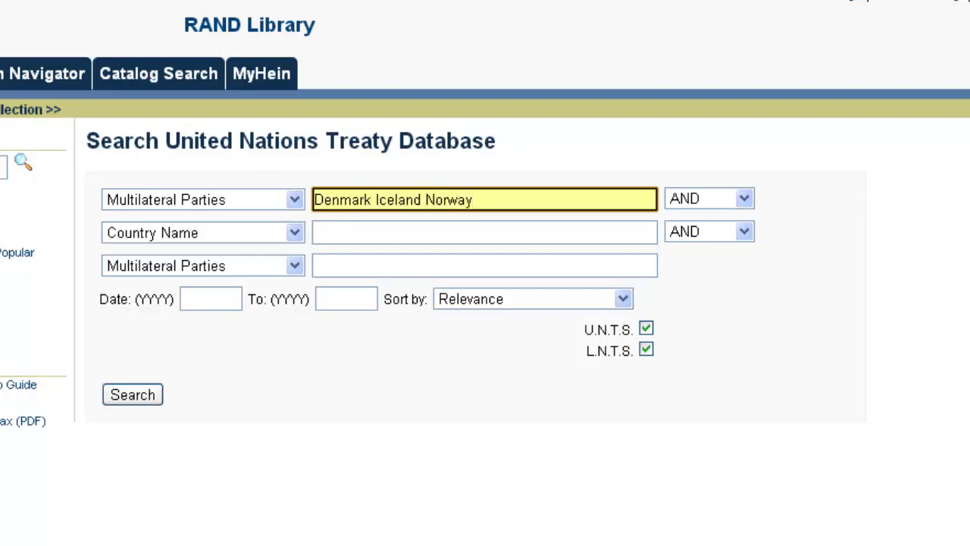
text( Sweden)
- Set the second search criterion to ShortTitle/Pop.Name/Desc. with the exact phrase "insured persons"
click(135, 234)
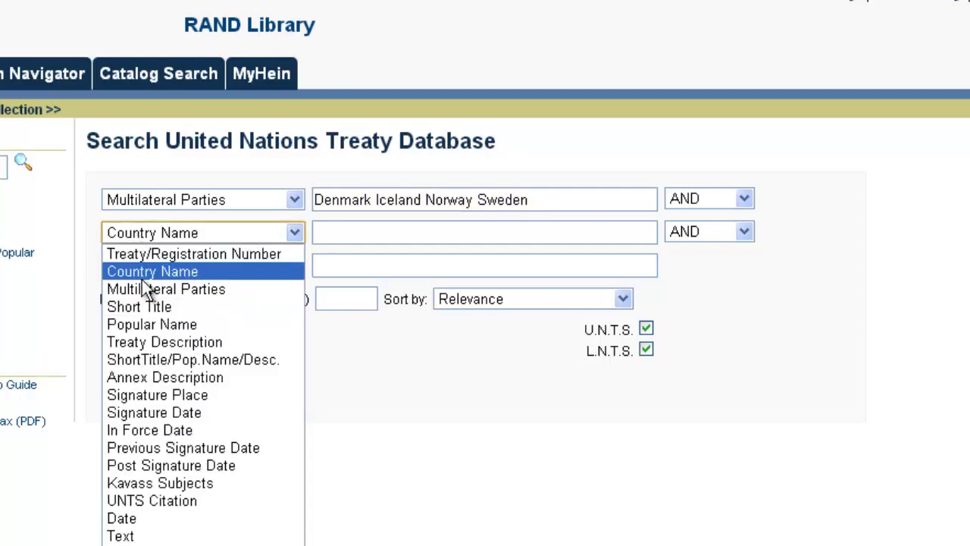
click(220, 360)
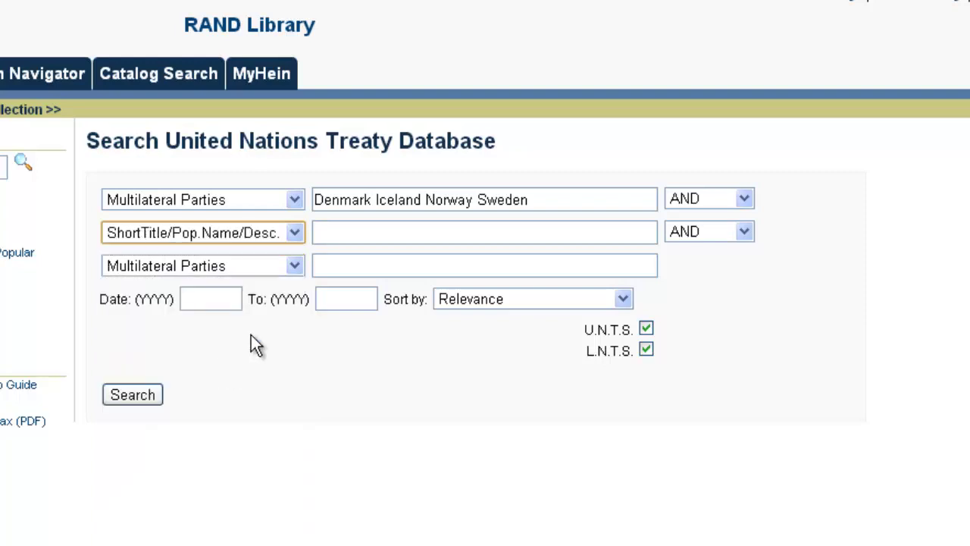
click(377, 230)
text(")
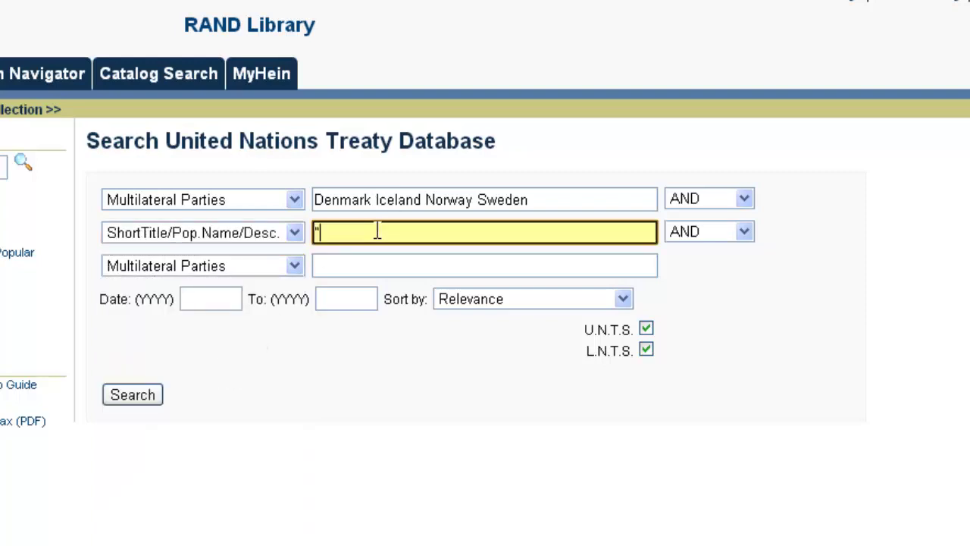
text(insured persons")
click(934, 307)
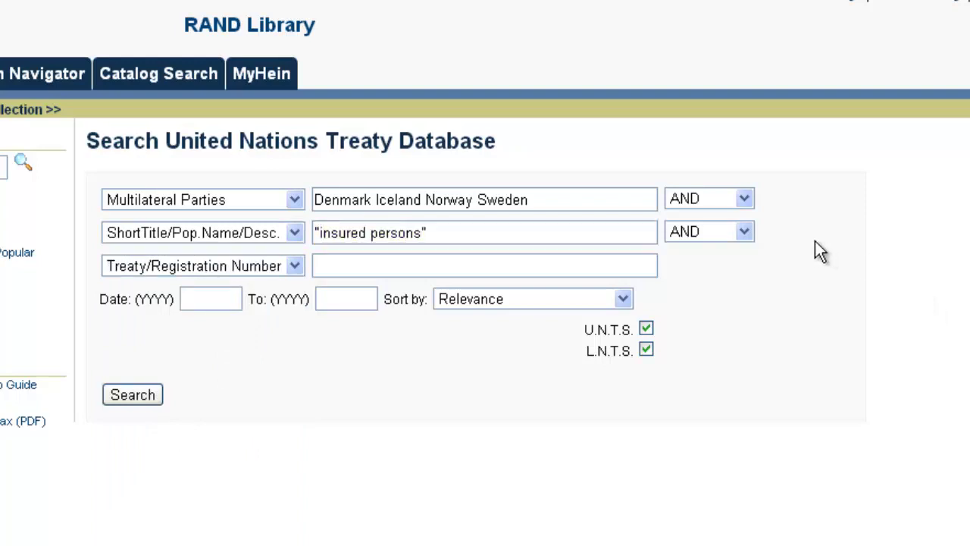
- Set the third criterion to ShortTitle/Pop.Name/Desc. with the exact phrase "sick fund" and run the treaty search
click(288, 270)
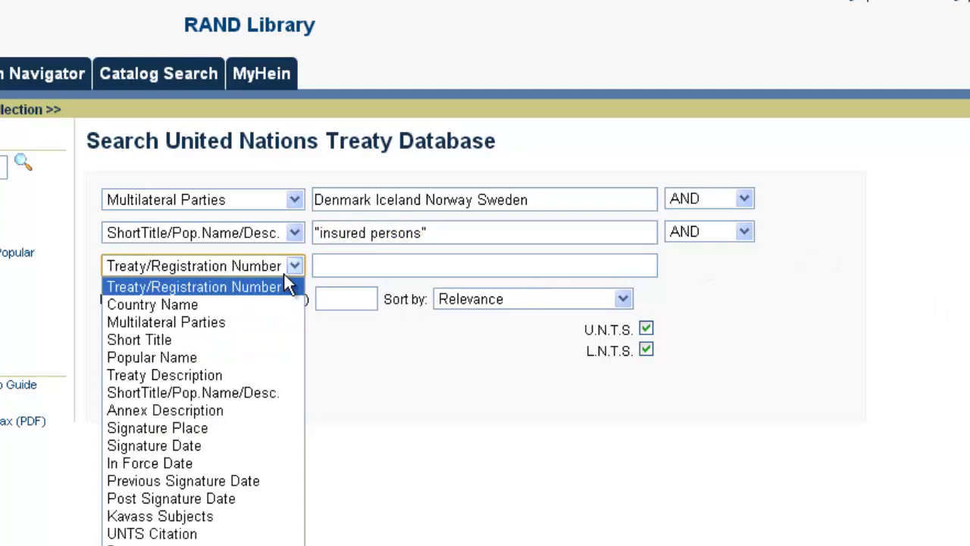
click(248, 394)
click(351, 263)
text("sick f)
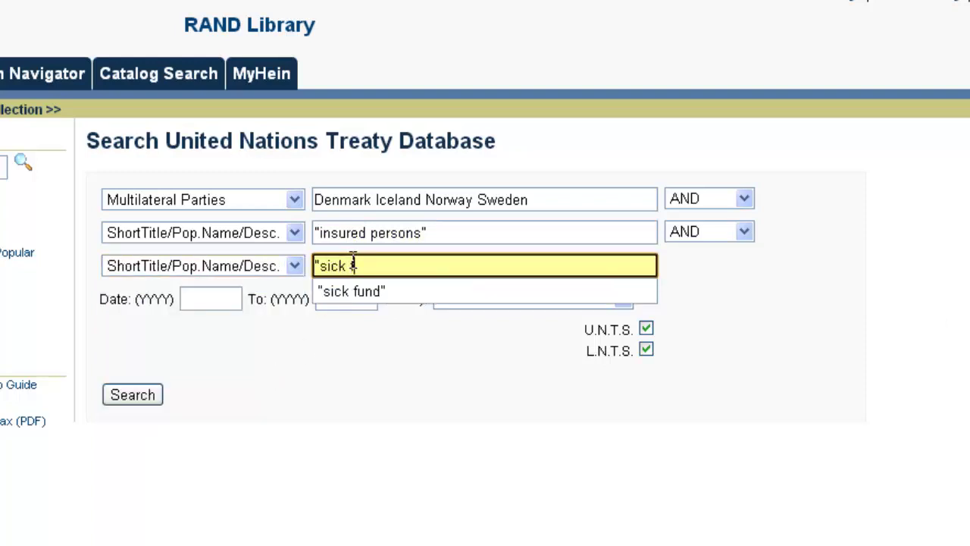
text(und")
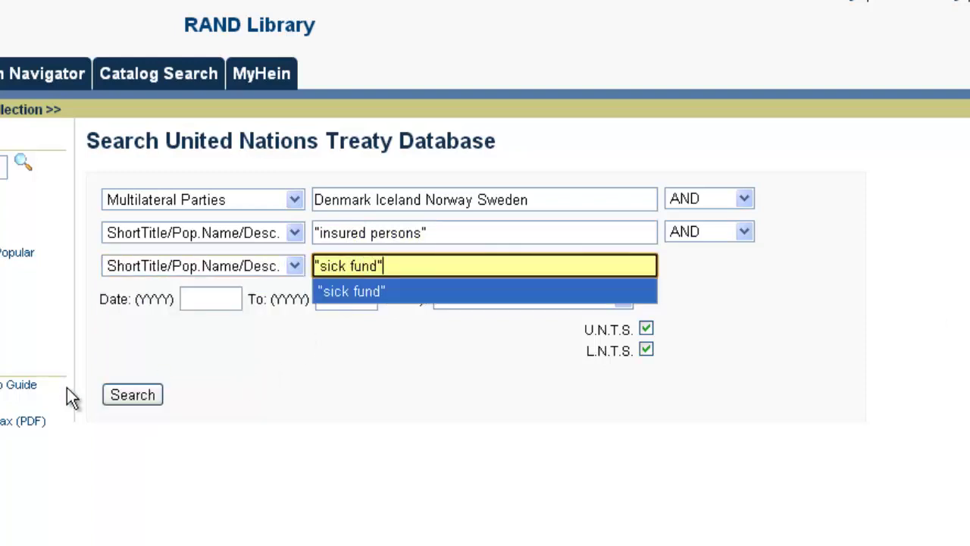
click(156, 399)
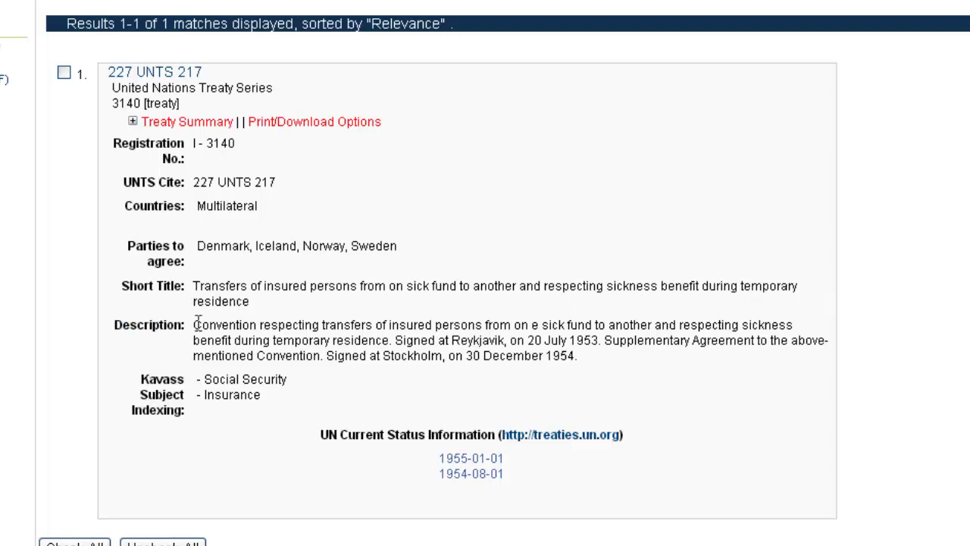
- Review the found treaty's description, then examine its 1955-01-01 UN status record, including the asterisk beside Sweden, and close the record
drag(194, 318, 643, 354)
click(643, 354)
click(494, 463)
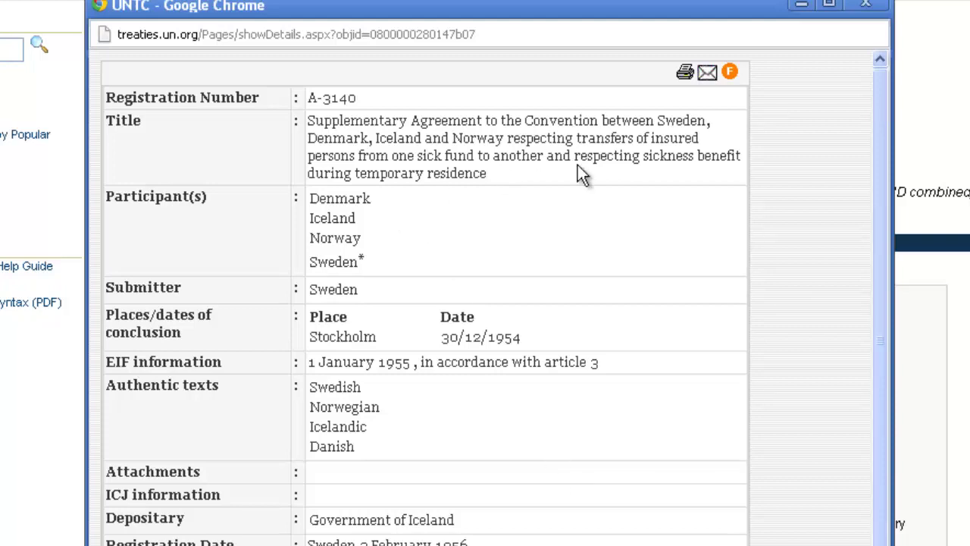
scroll(574, 180, down, 3)
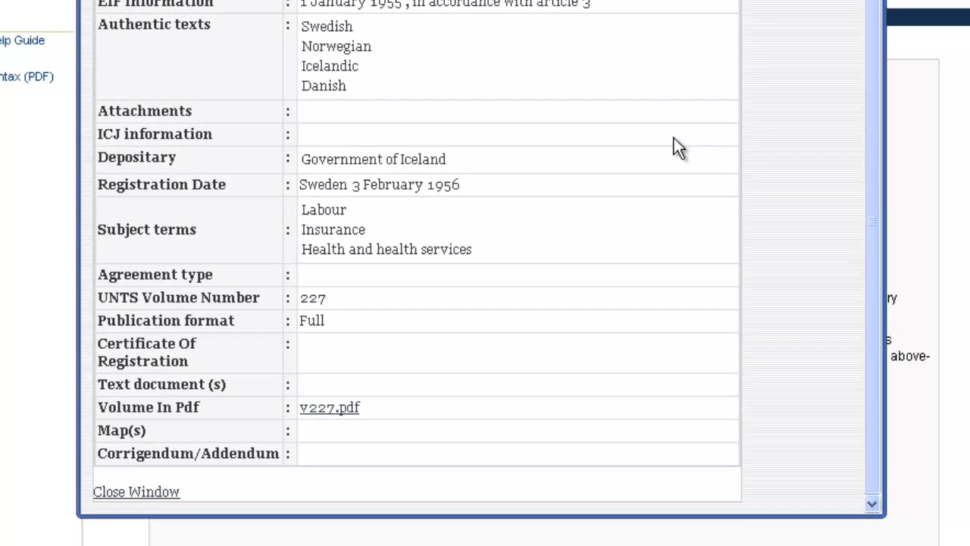
scroll(674, 138, up, 3)
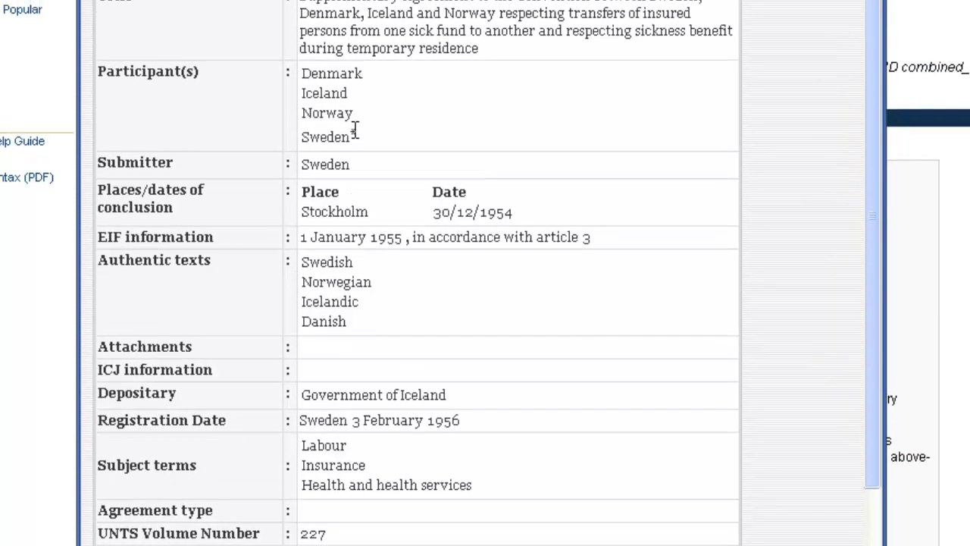
drag(354, 134, 349, 134)
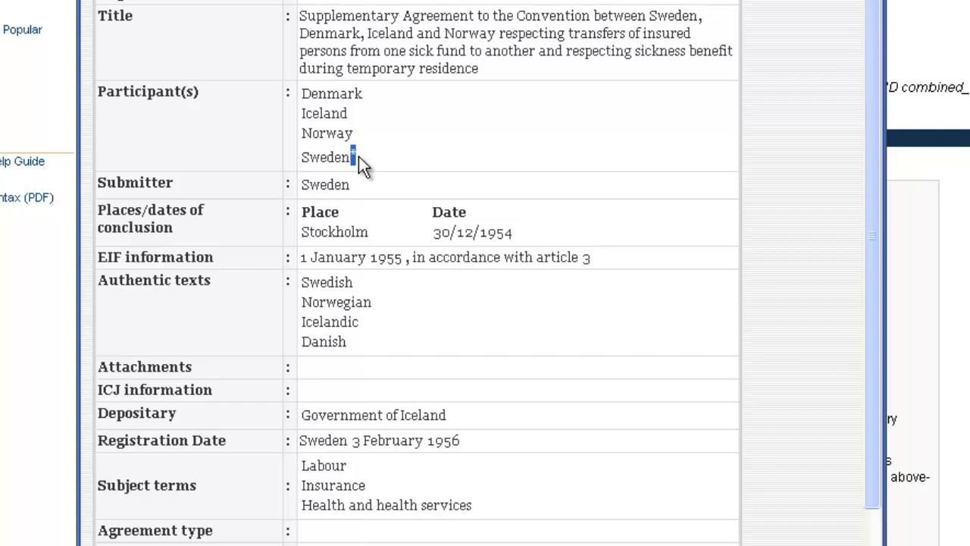
scroll(725, 127, down, 3)
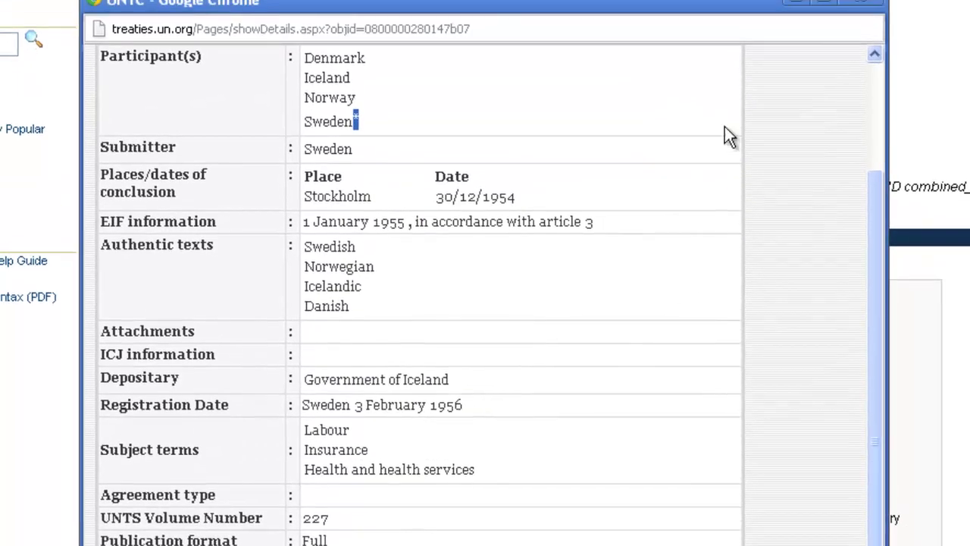
click(864, 50)
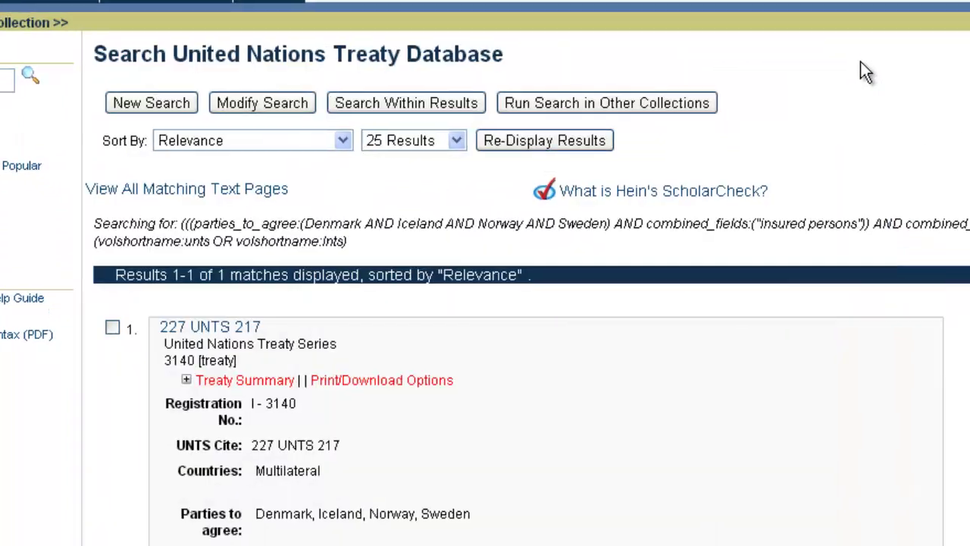
- Open the treaty's UN current status record dated 1954-08-01
scroll(795, 325, down, 2)
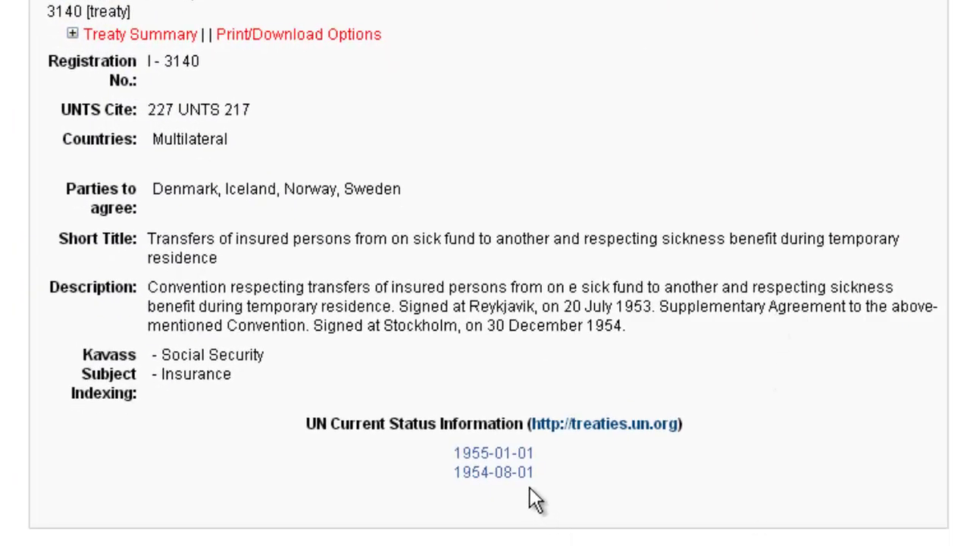
click(511, 473)
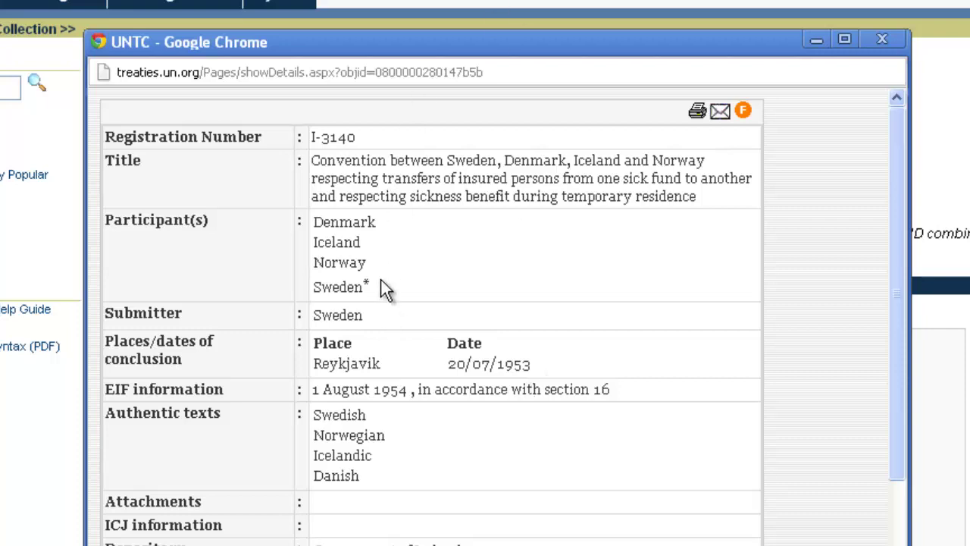
- Examine the participant actions table in the status record, highlighting Sweden's first "Termination in the relations between Participants" entry
scroll(436, 276, down, 5)
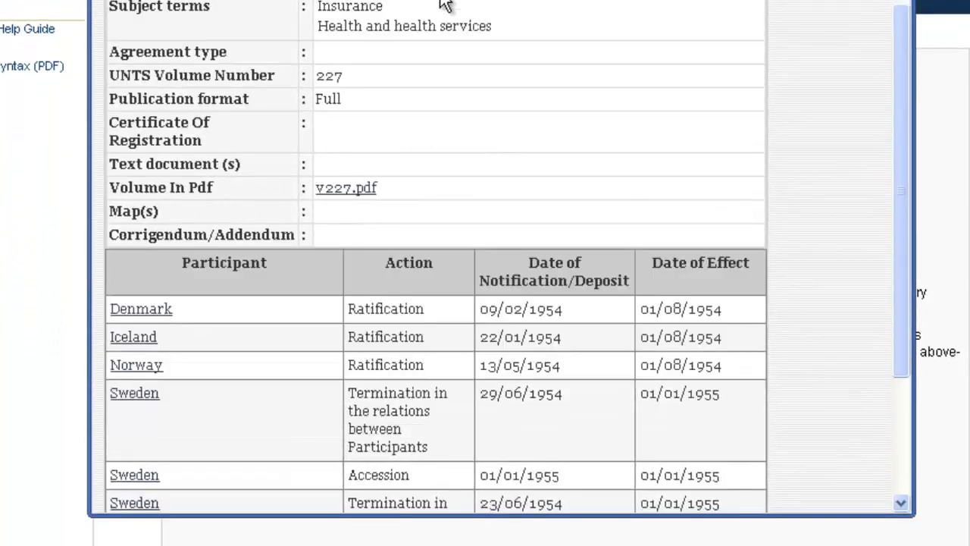
scroll(445, 5, down, 3)
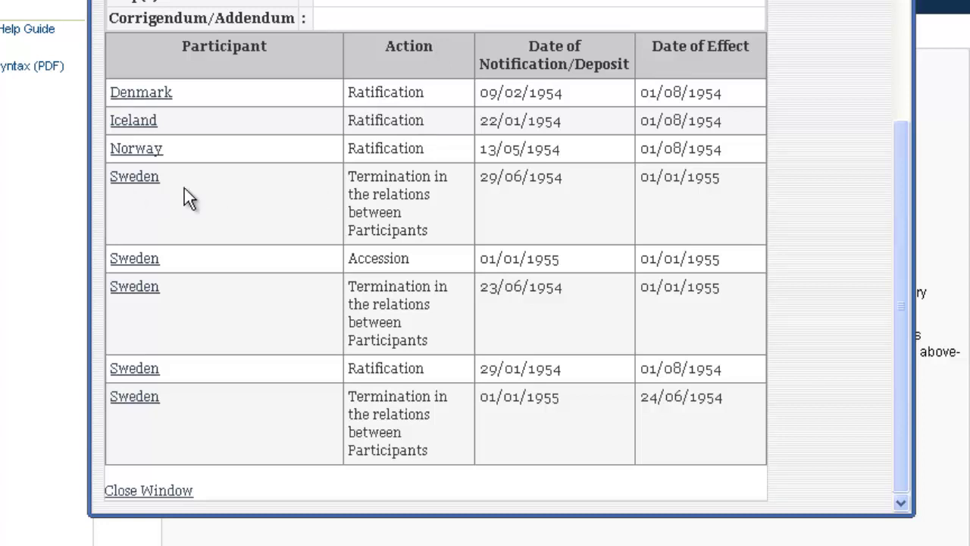
drag(349, 181, 444, 228)
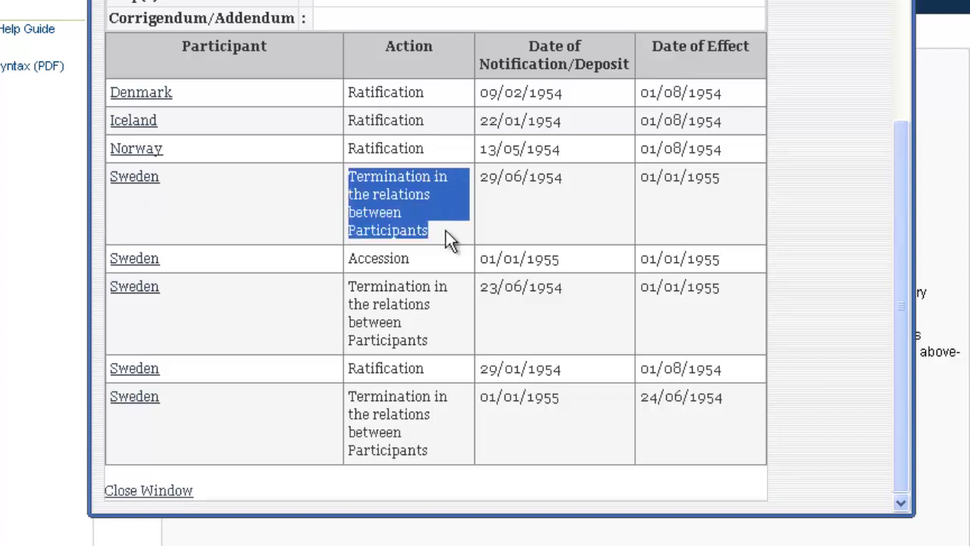
click(554, 221)
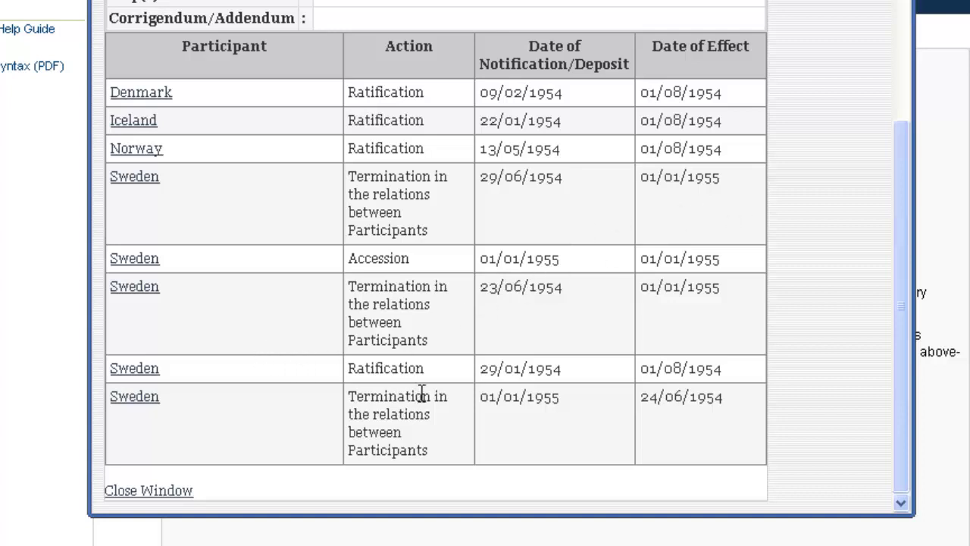
- Open the details of Sweden's last termination entry, check which countries its action title covers, and close the details and the status record
click(148, 397)
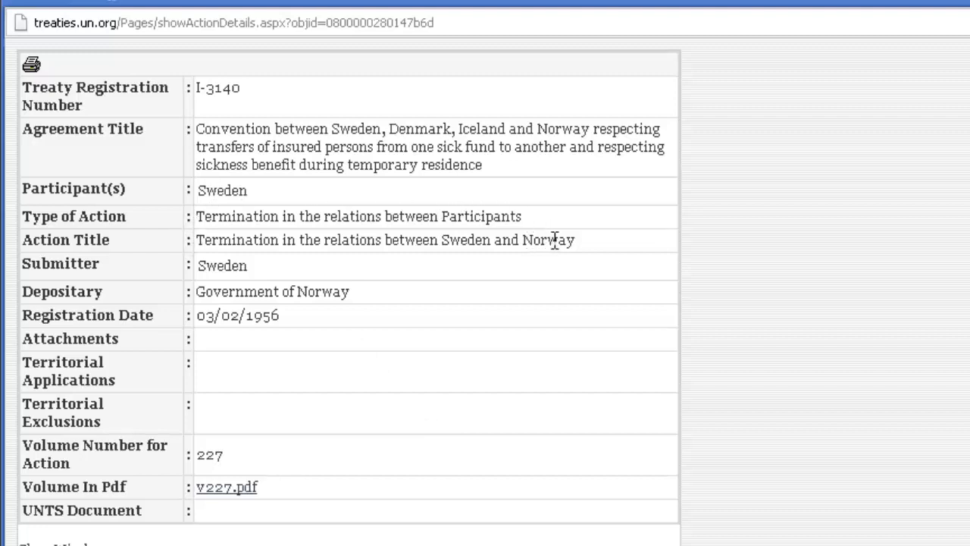
drag(578, 241, 379, 244)
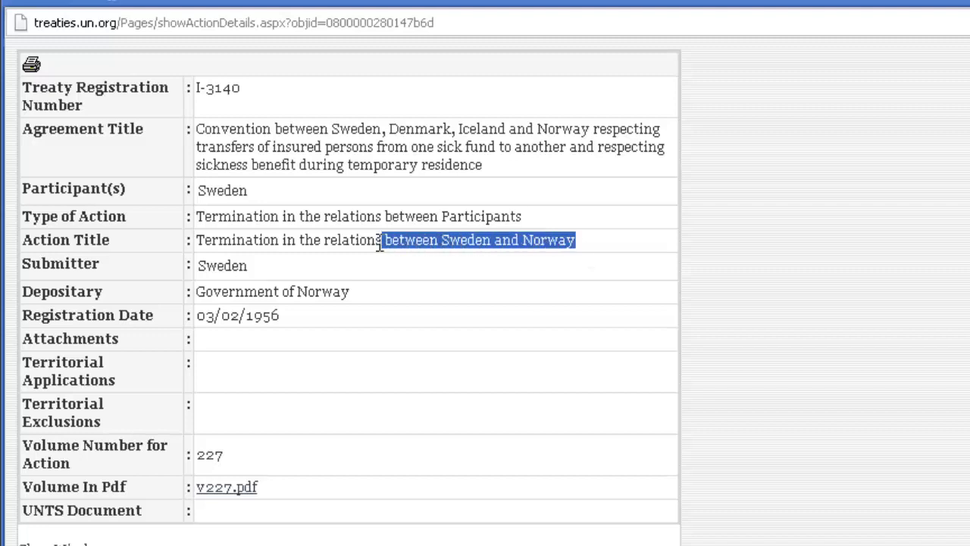
click(393, 241)
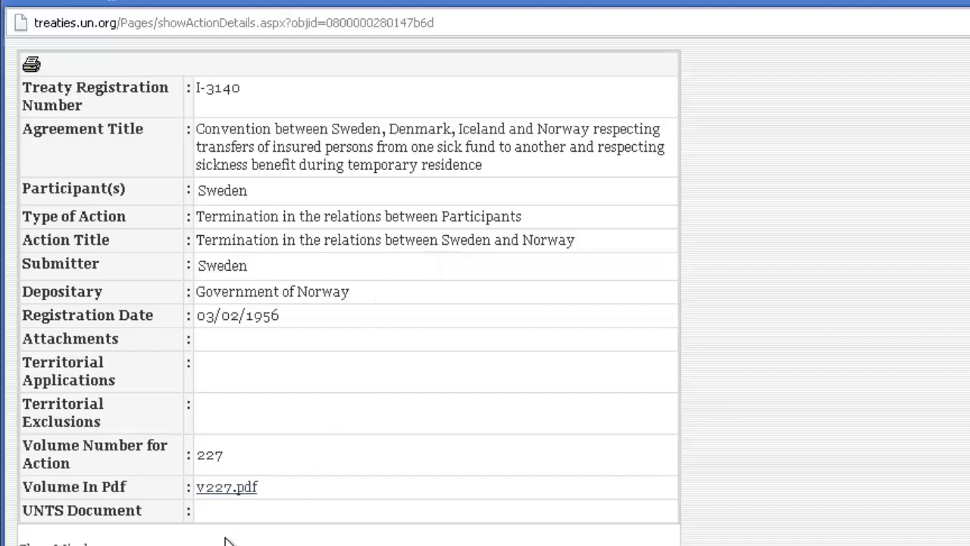
click(106, 544)
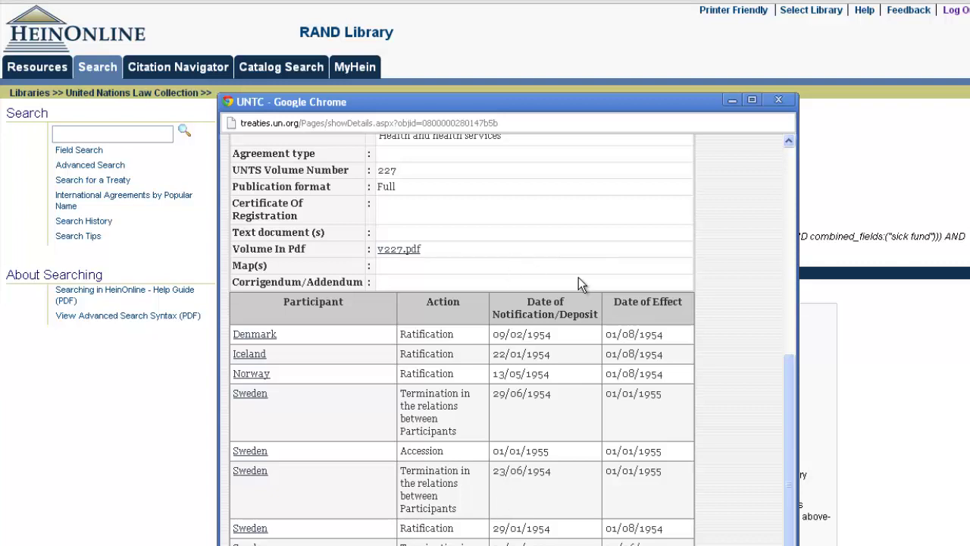
scroll(578, 280, up, 5)
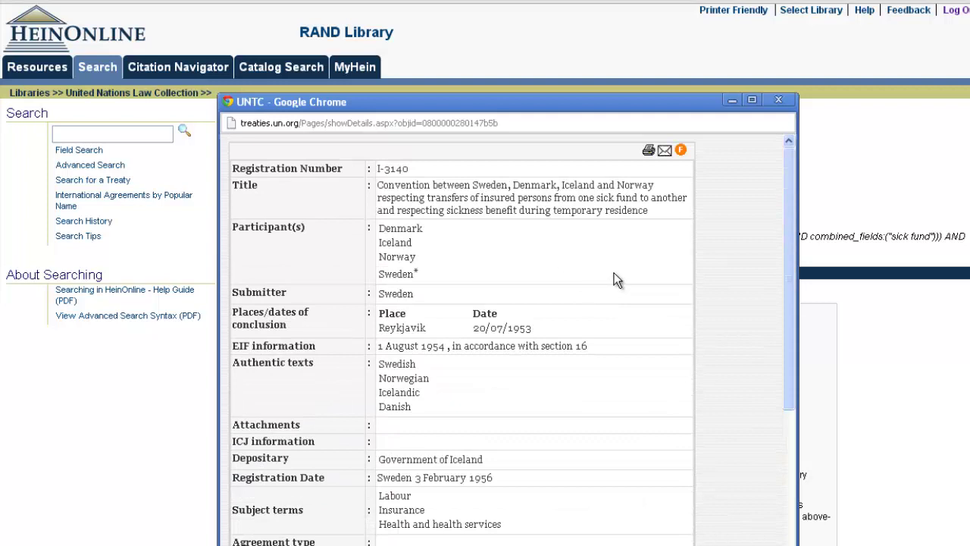
click(779, 100)
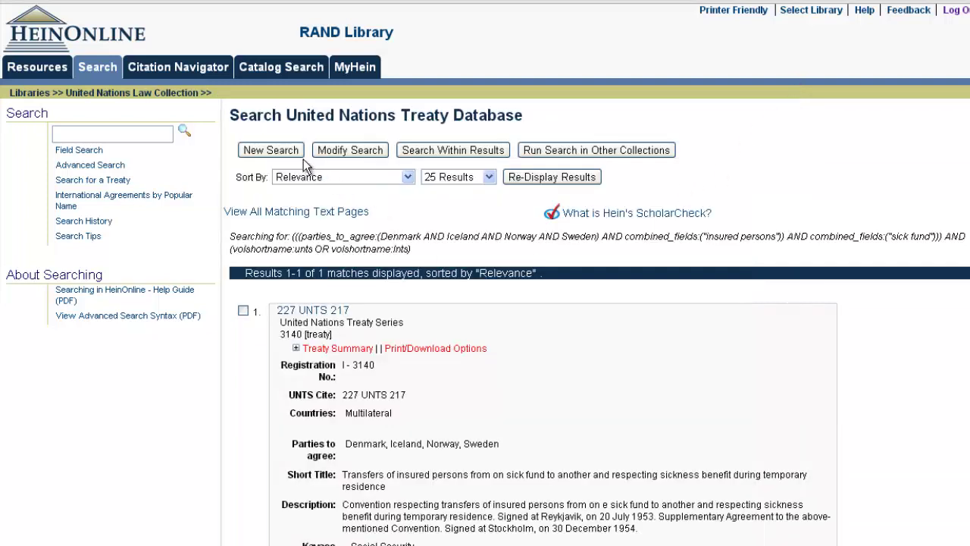
- Start a new United Nations treaty search and search for Treaty/Registration Number 23178
click(106, 182)
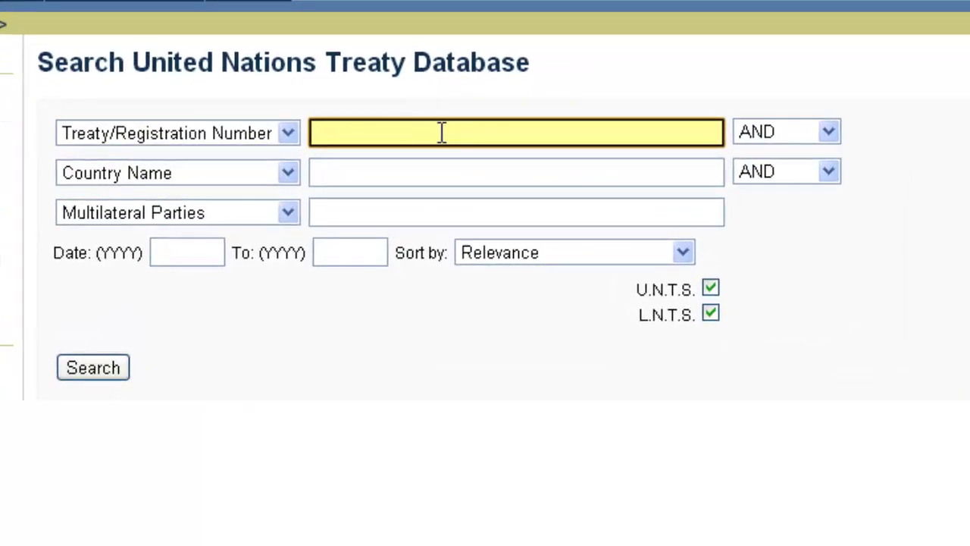
text(23178)
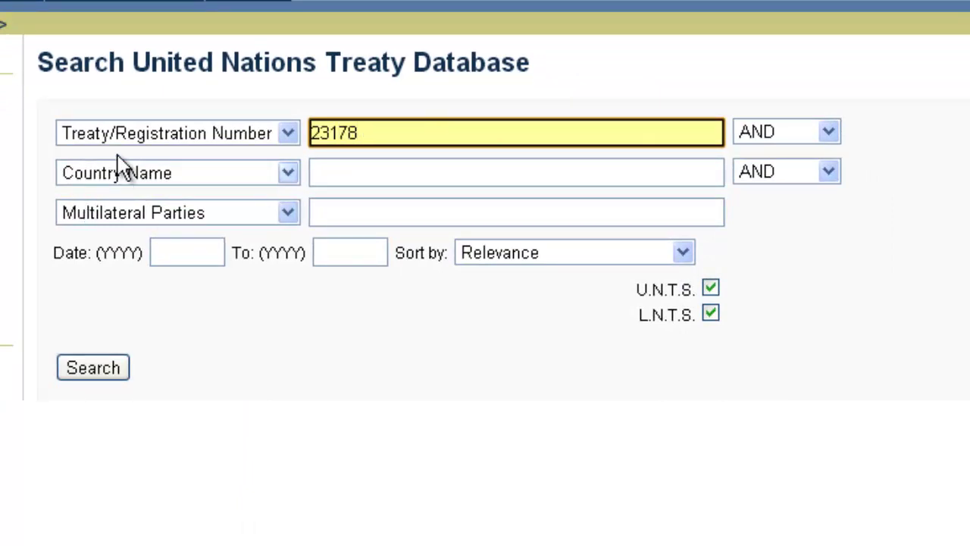
click(86, 377)
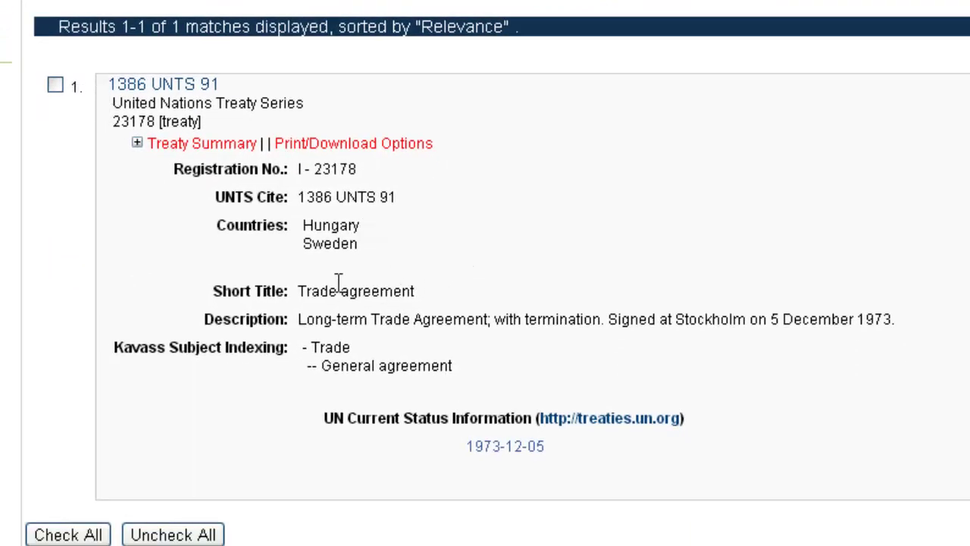
- Review the found treaty's description and highlight the words "with termination"
drag(204, 319, 805, 319)
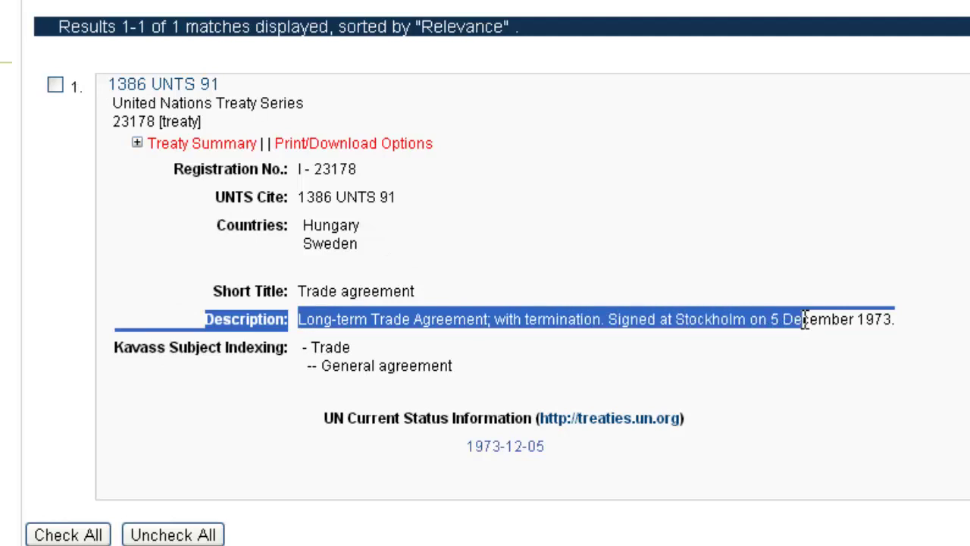
click(347, 320)
drag(495, 318, 601, 318)
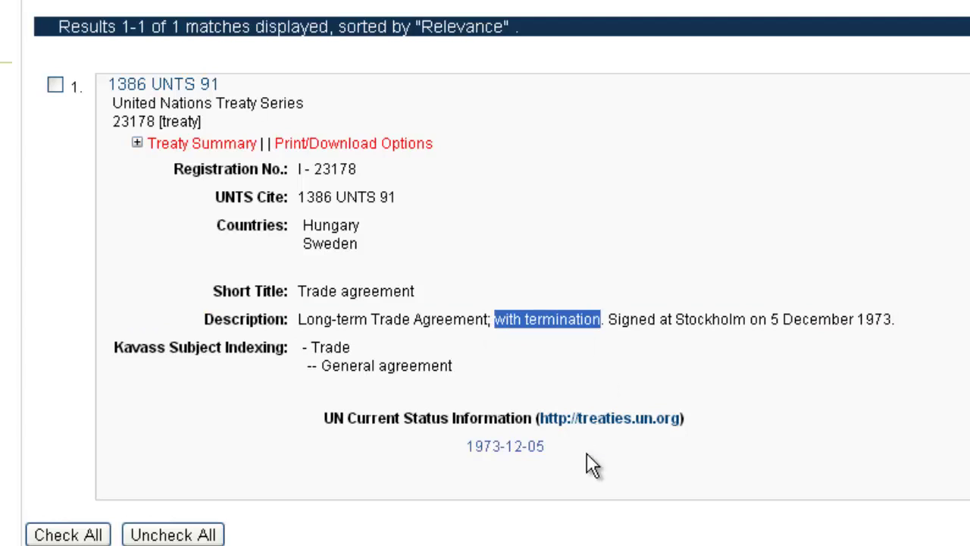
- Open the treaty's UN current status record dated 1973-12-05, examine its termination entry and dates, and close the record
click(513, 454)
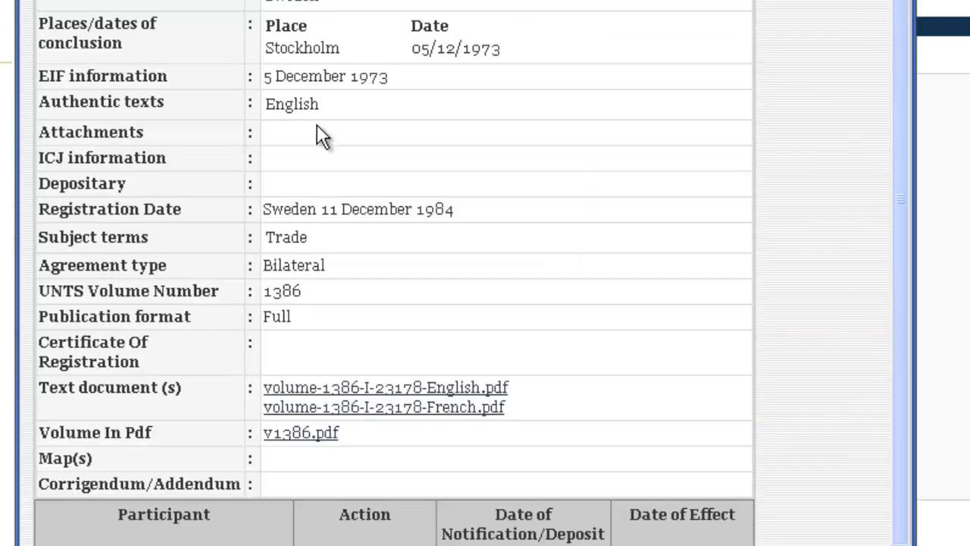
scroll(317, 125, down, 4)
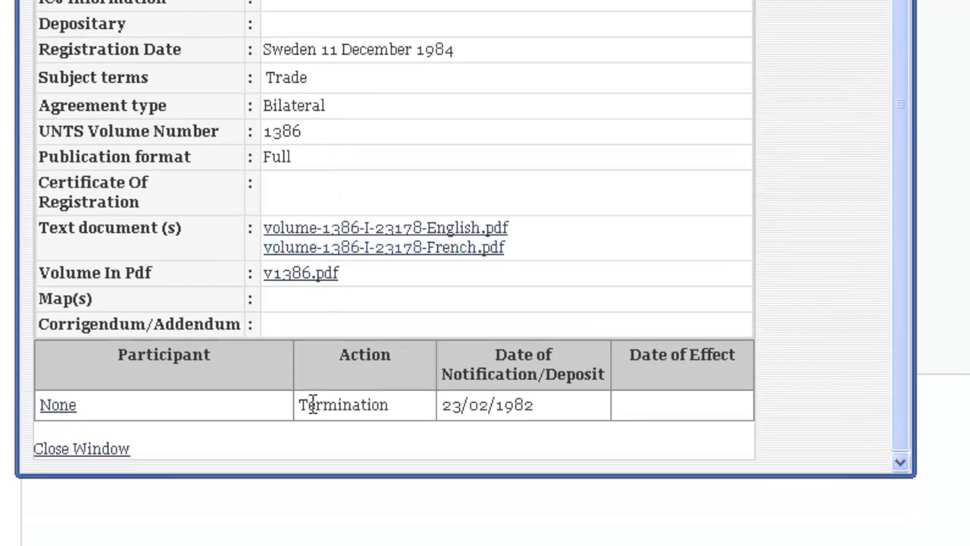
drag(299, 404, 453, 403)
click(699, 412)
click(109, 449)
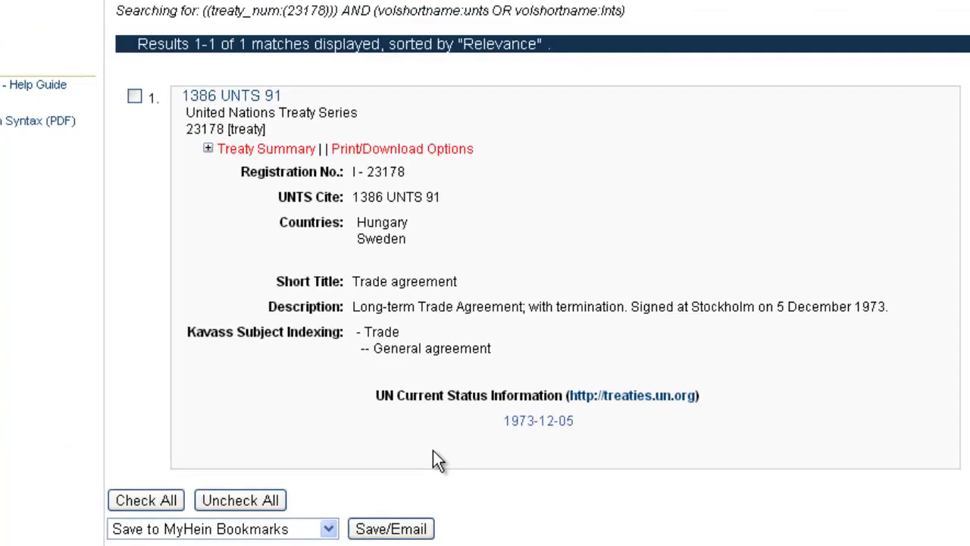